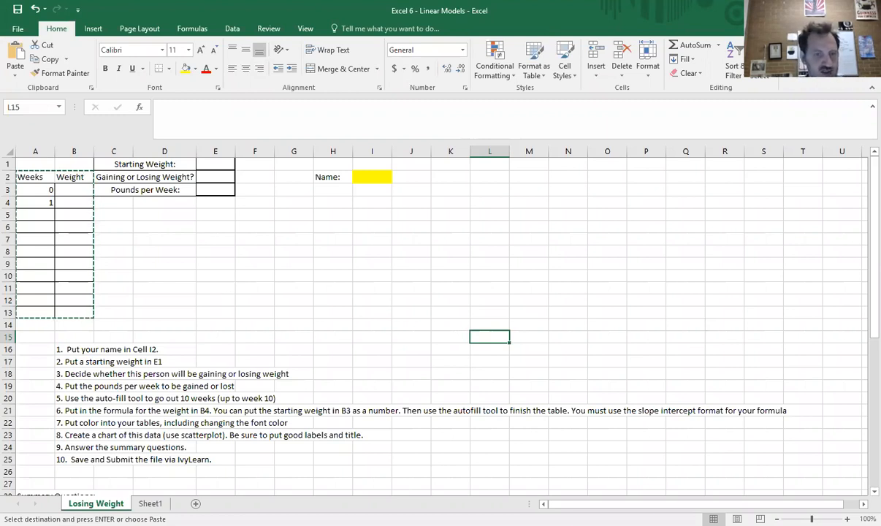
Step: Switch to Sheet1 and enter $300 as the starting balance in E1
key(ctrl+Page_Down)
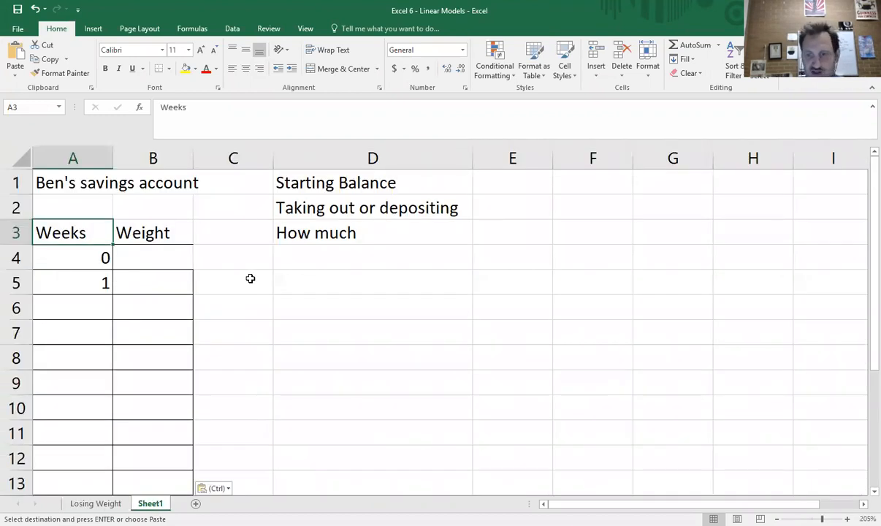
key(Down)
key(Down)
key(Right)
key(Right)
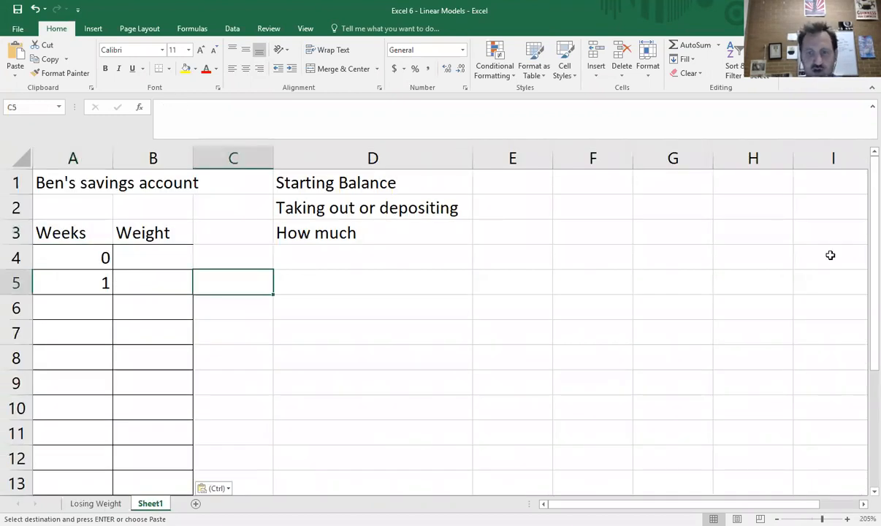
click(513, 184)
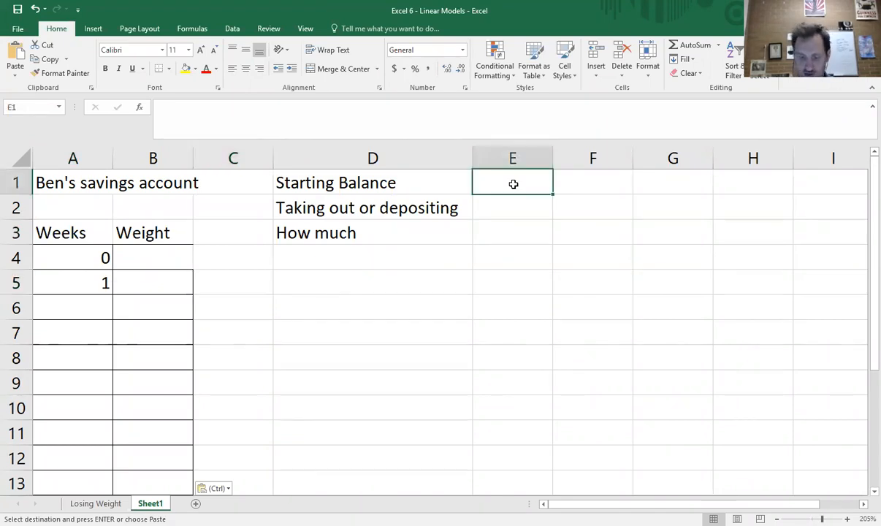
double_click(514, 184)
key(Escape)
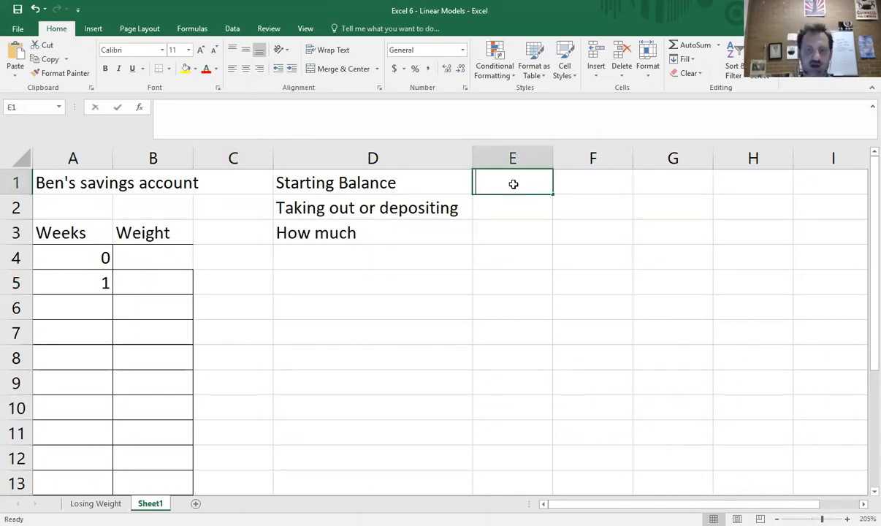
text($300)
key(Return)
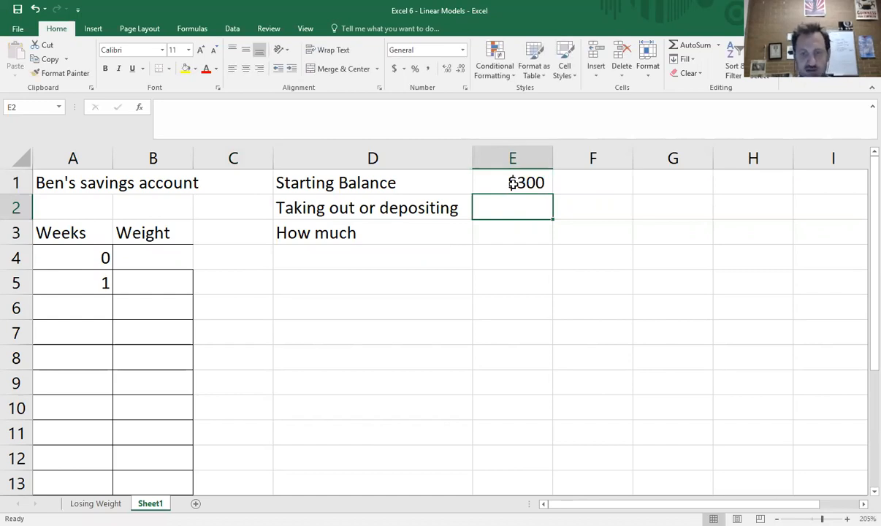
Step: Enter Depositing in E2 for the transaction type and $25 in E3 for how much
text(Depositing)
key(Return)
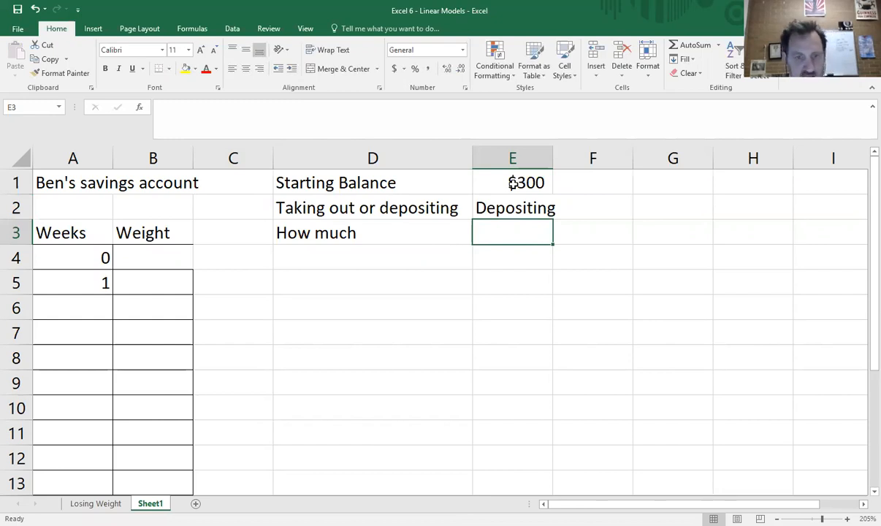
text($)
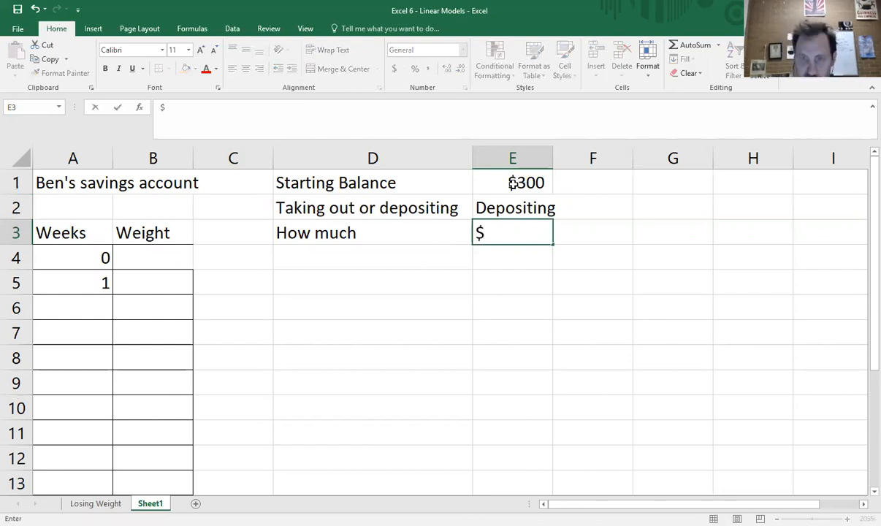
text(25)
key(Return)
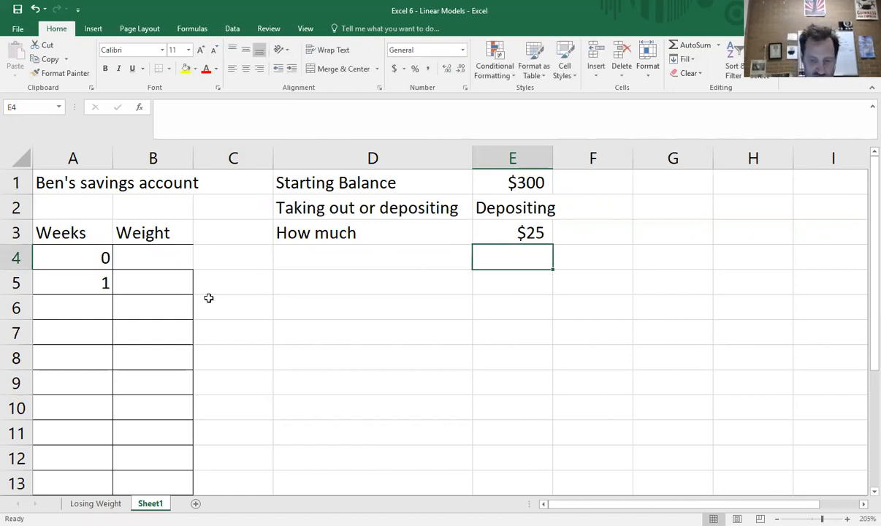
Step: Change the Weight header in B3 to Balance and enter 300 in B4 as the week 0 balance
key(Left)
key(Left)
key(Left)
key(Up)
text(Balance)
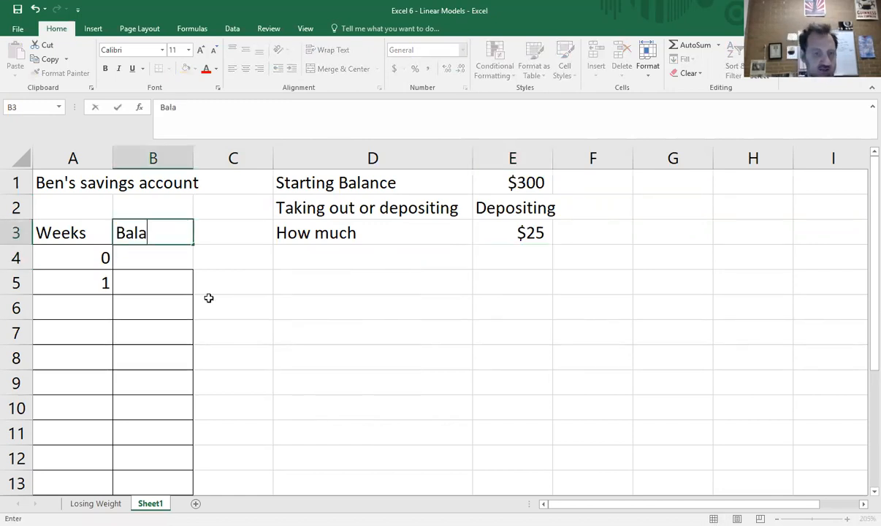
key(Return)
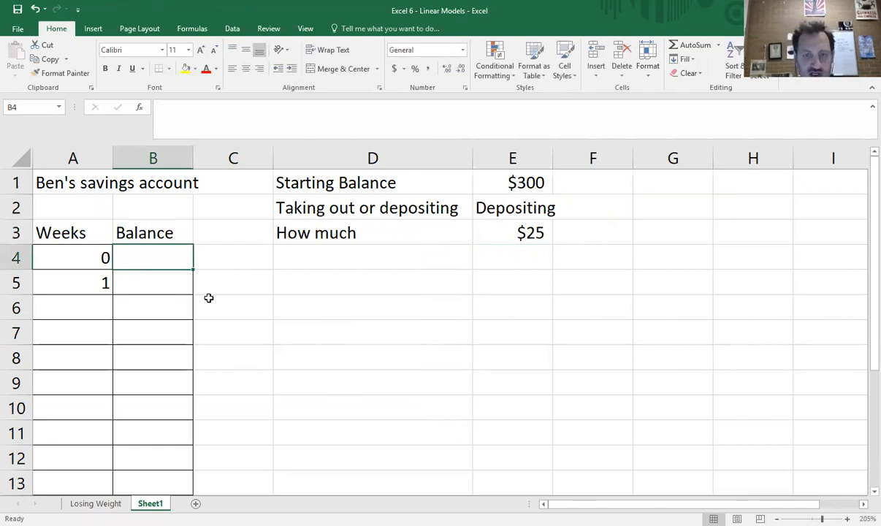
text(300)
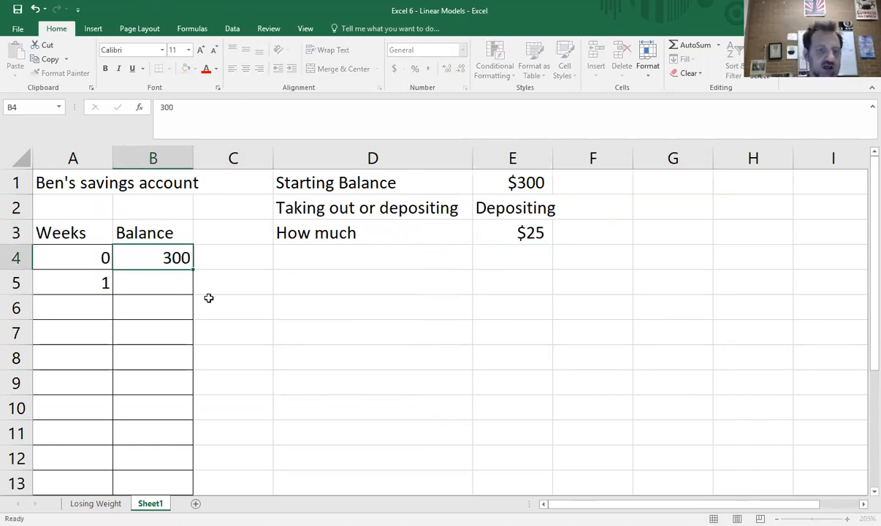
key(Return)
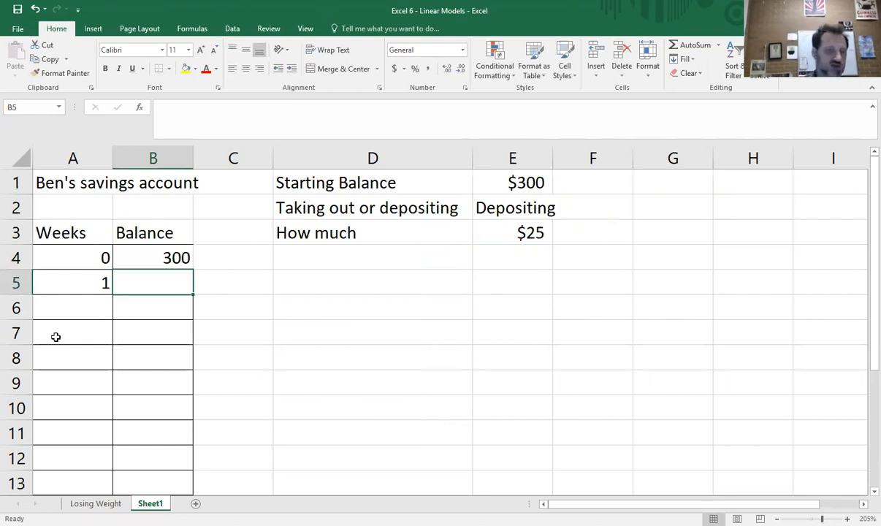
Step: Try to autofill the weeks from A5 alone down through A12
click(89, 260)
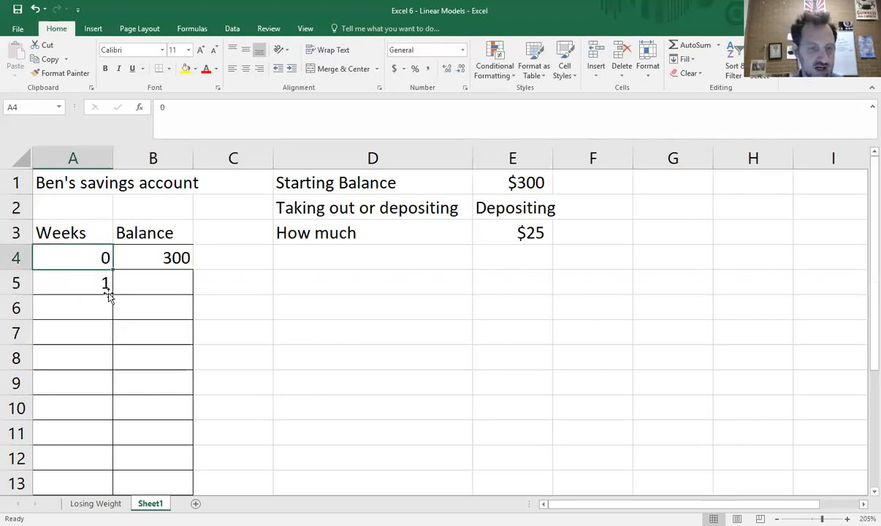
click(109, 293)
drag(113, 294, 111, 461)
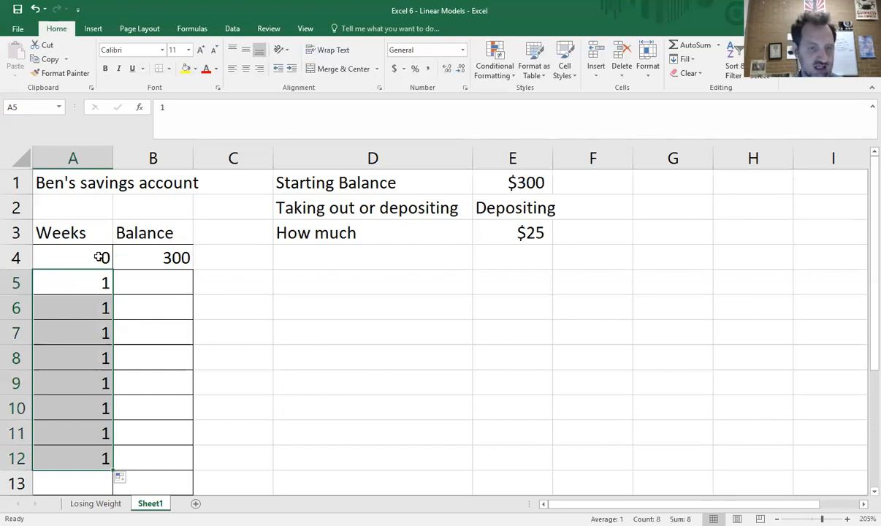
Step: Autofill the weeks series from A4:A5 down through week 9 in A13
drag(101, 263, 110, 290)
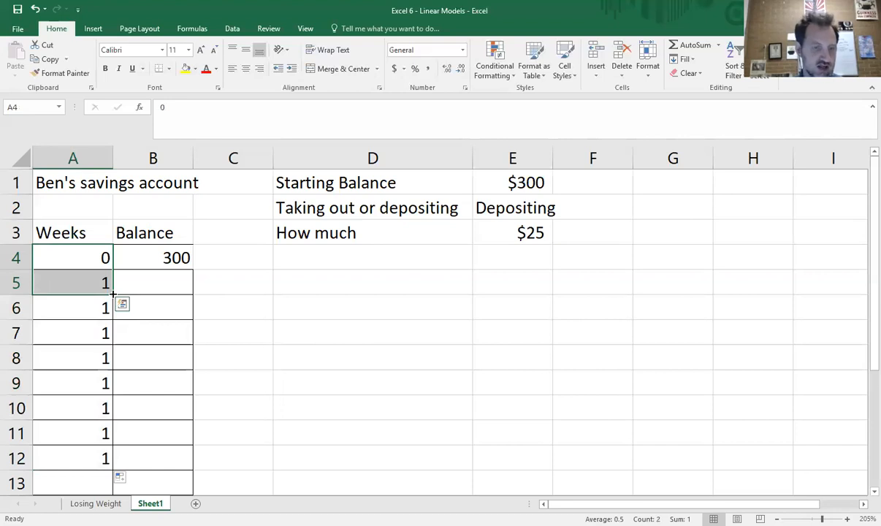
drag(114, 295, 96, 487)
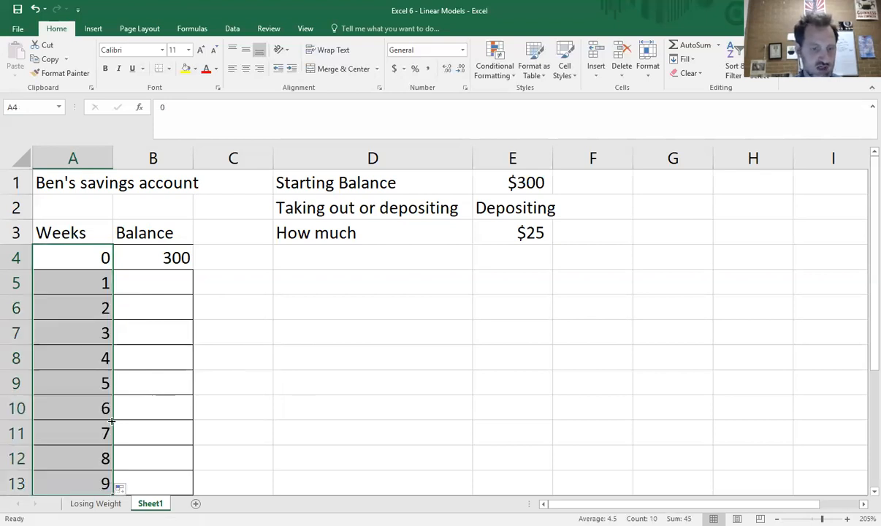
scroll(108, 405, down, 1)
drag(111, 422, 110, 432)
click(183, 427)
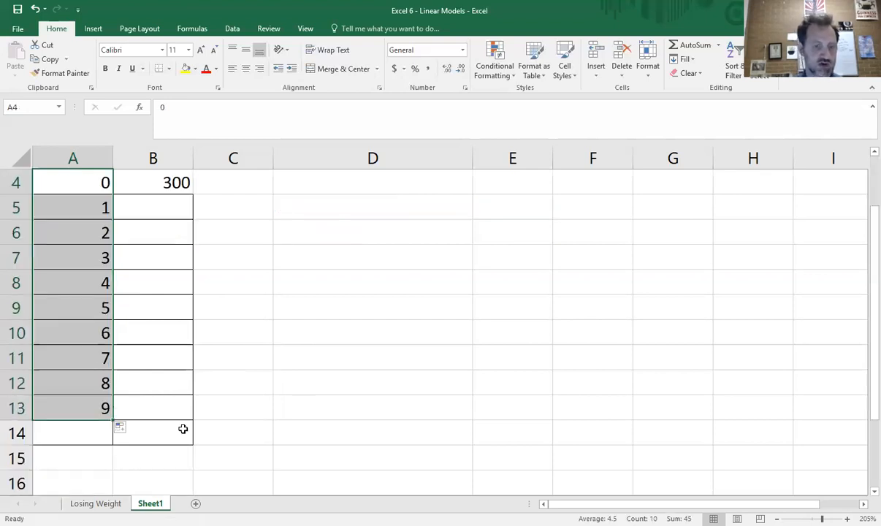
scroll(208, 326, up, 1)
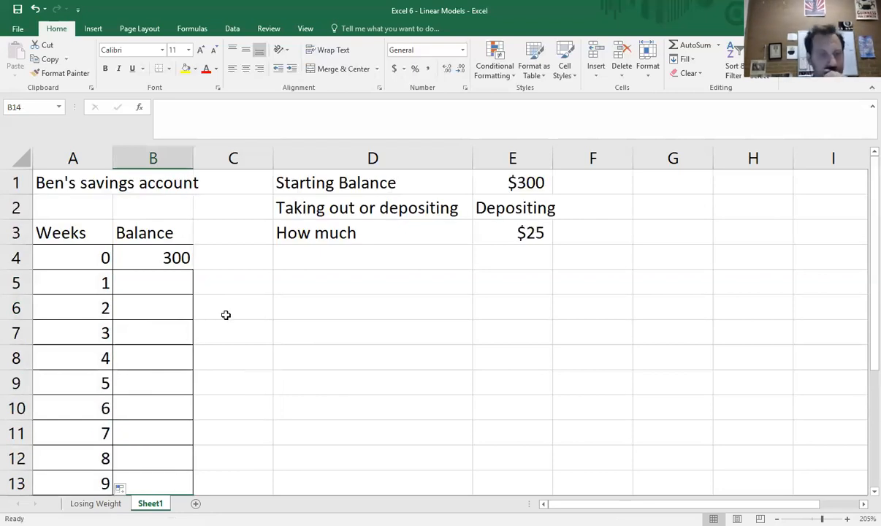
Step: Try 325 as a plain number for the week 1 balance in B5 and erase it
click(174, 257)
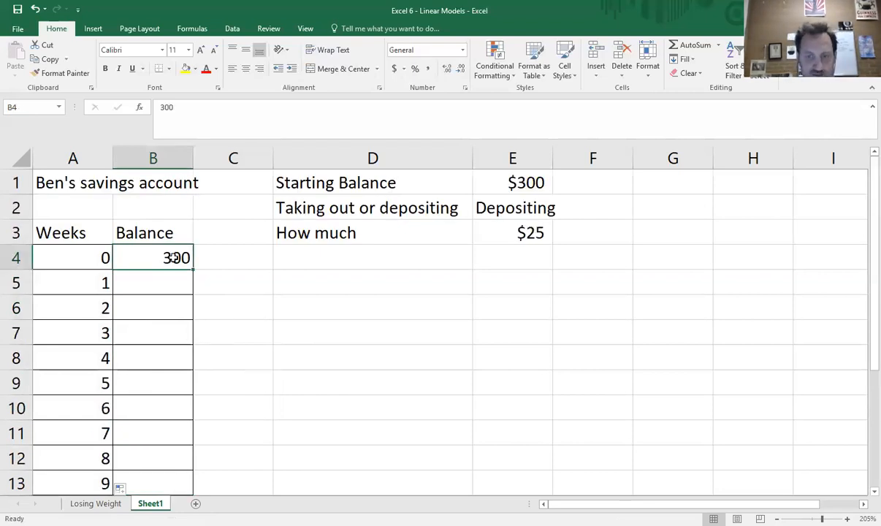
click(180, 276)
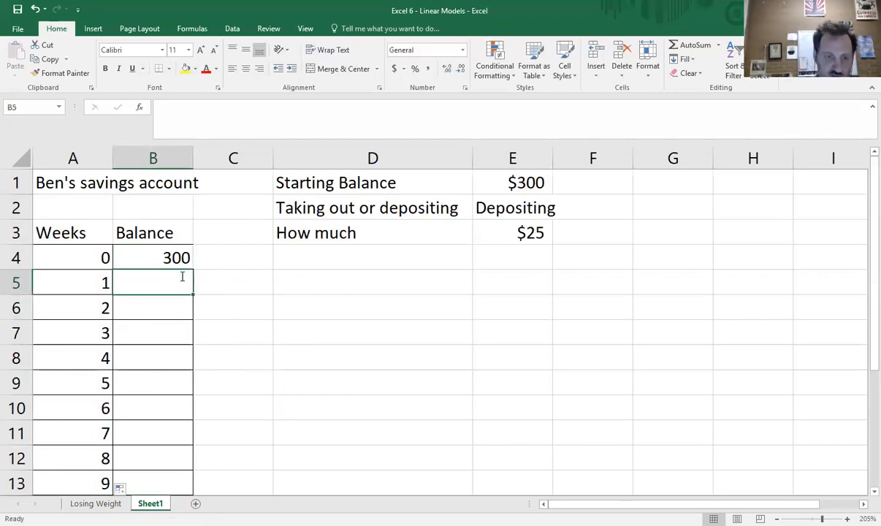
text(325)
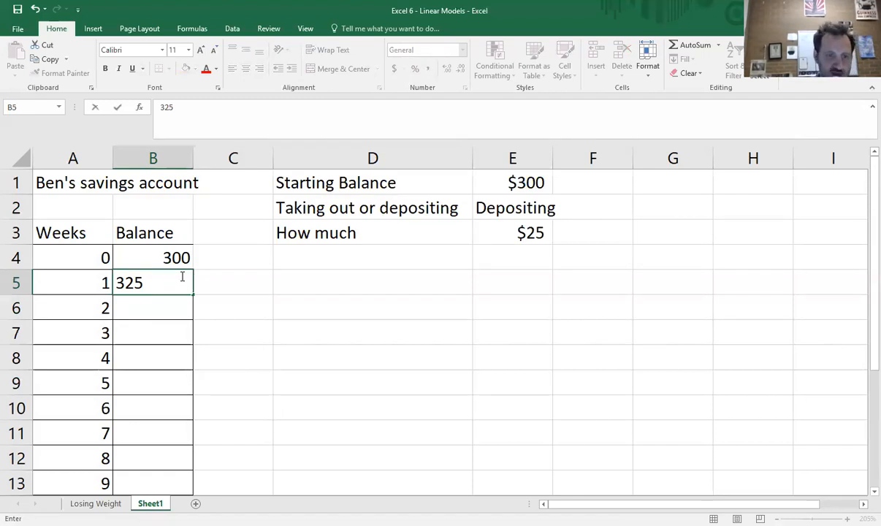
key(BackSpace)
key(BackSpace)
key(BackSpace)
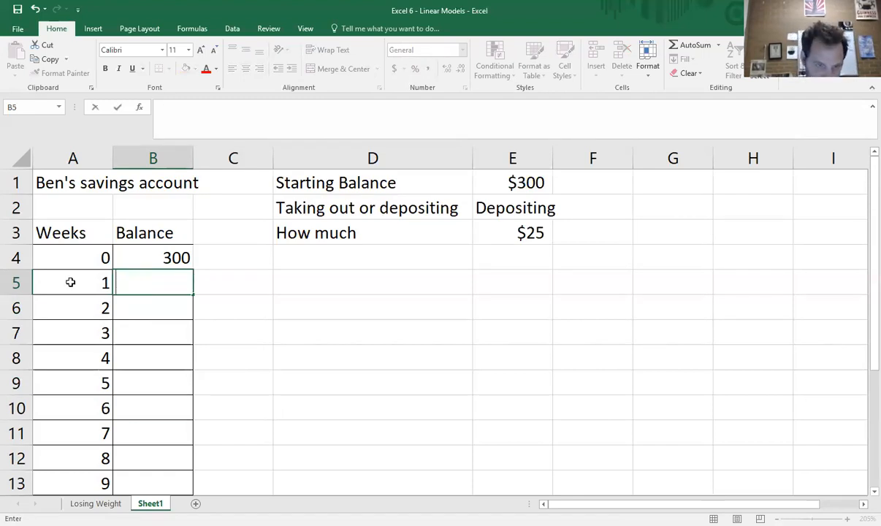
click(135, 253)
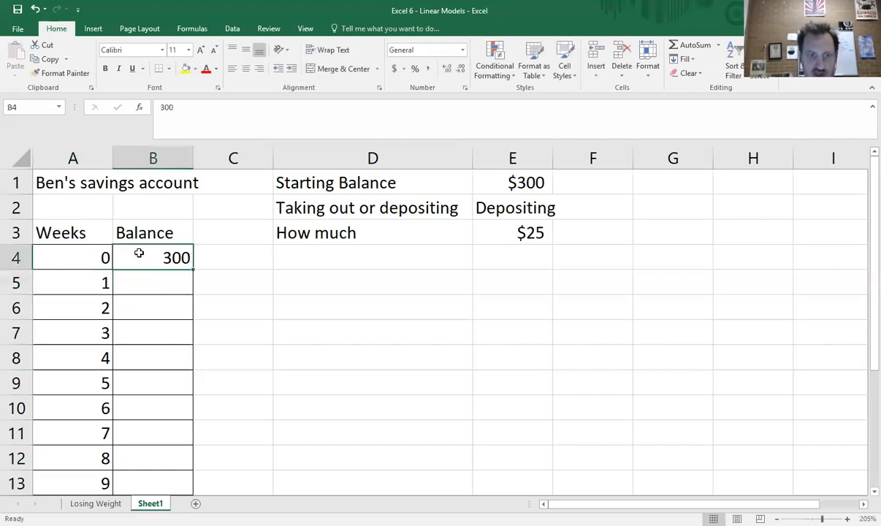
Step: Try the formula =300+25 for the week 1 balance in B5 and delete it
click(183, 273)
text(=)
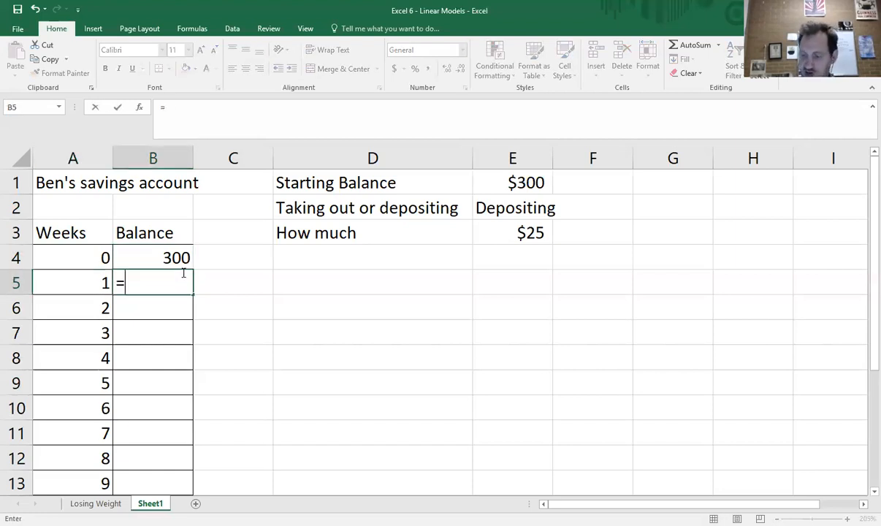
text(300+25)
key(Return)
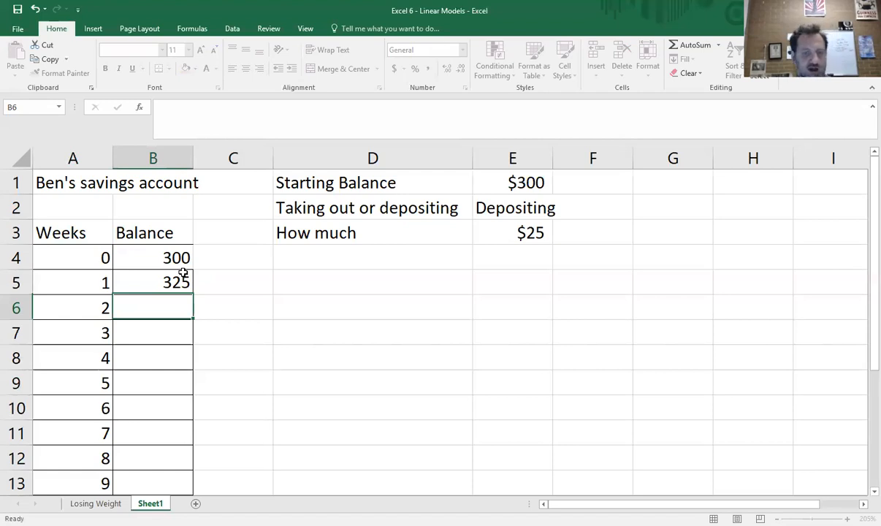
click(180, 279)
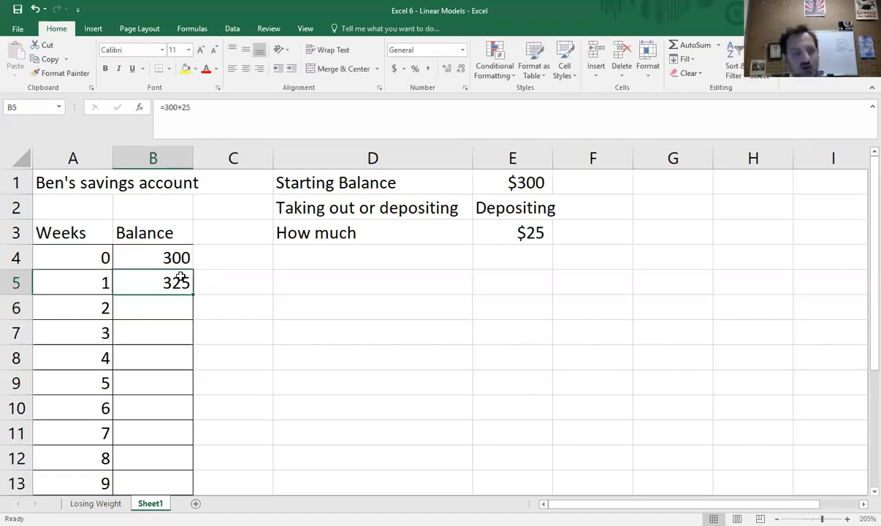
key(Delete)
Step: Write the slope-intercept equation y=mx+b as a note in D5
click(427, 281)
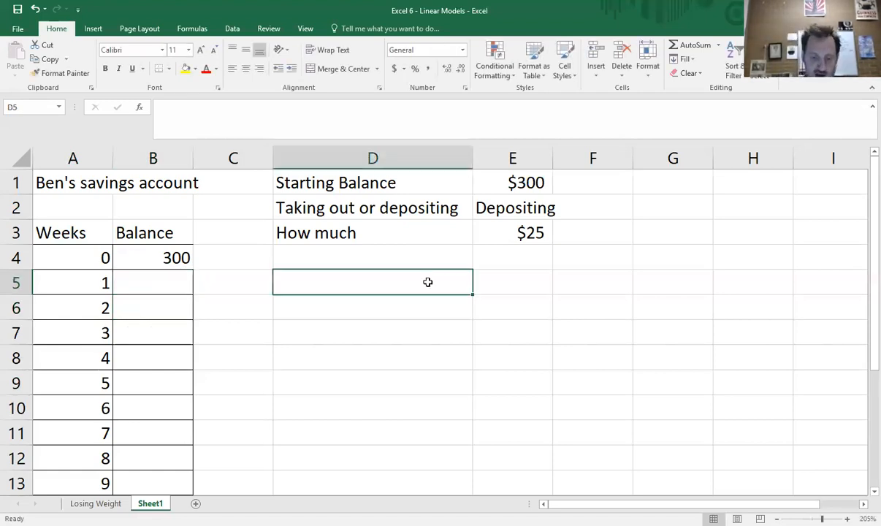
text(y=mx)
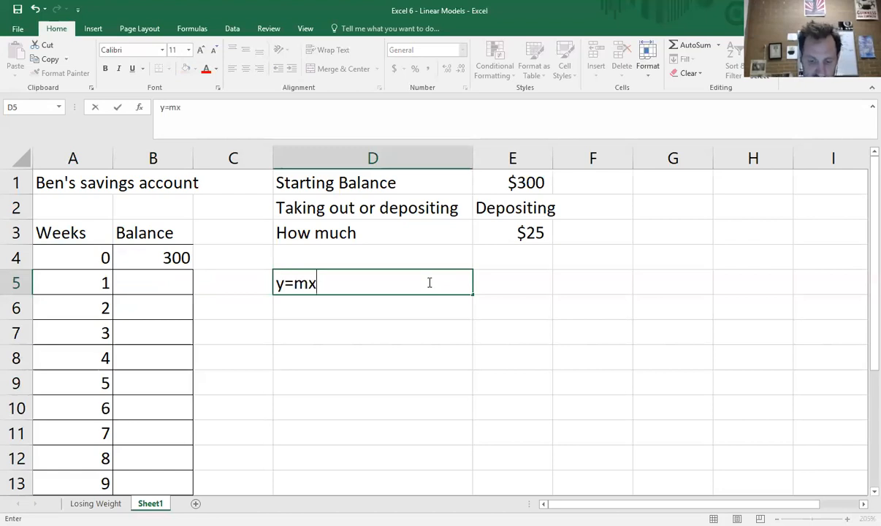
text(+b)
key(Return)
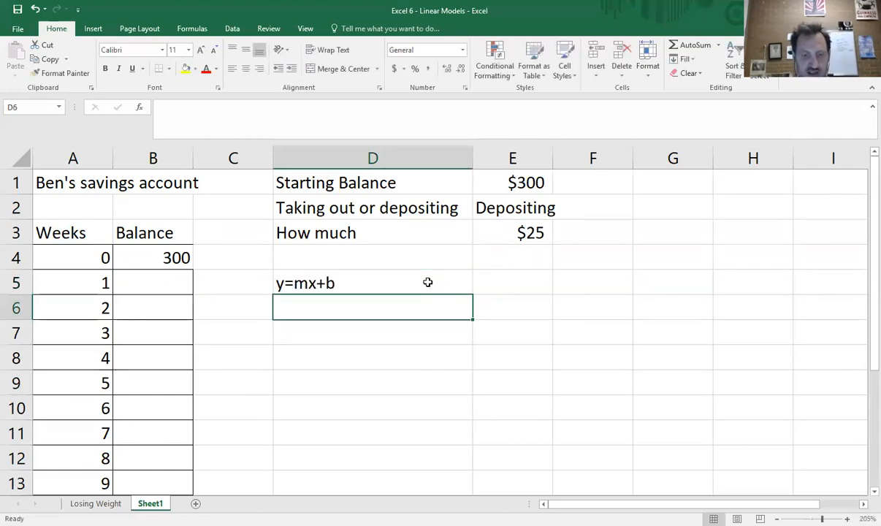
Step: Explain the equation's terms with "m is how it changes" in D6 and "b is where it starts" in D7
text(m is)
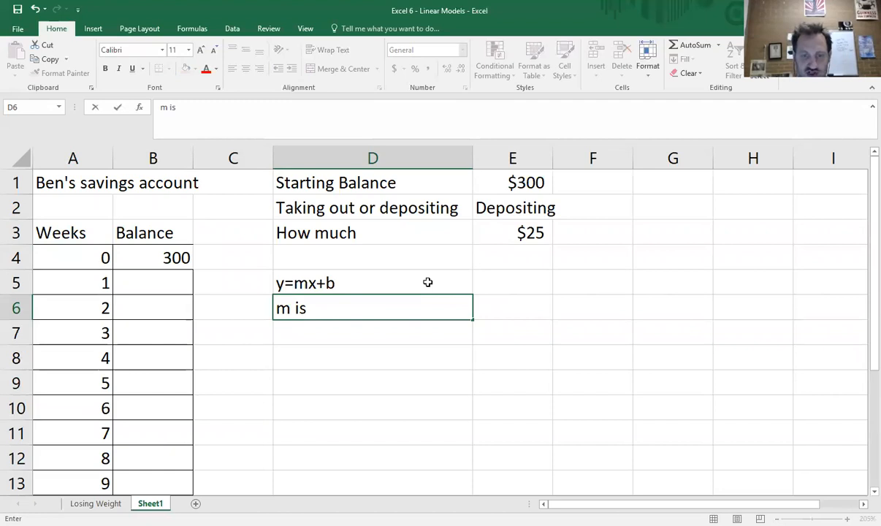
text( how it)
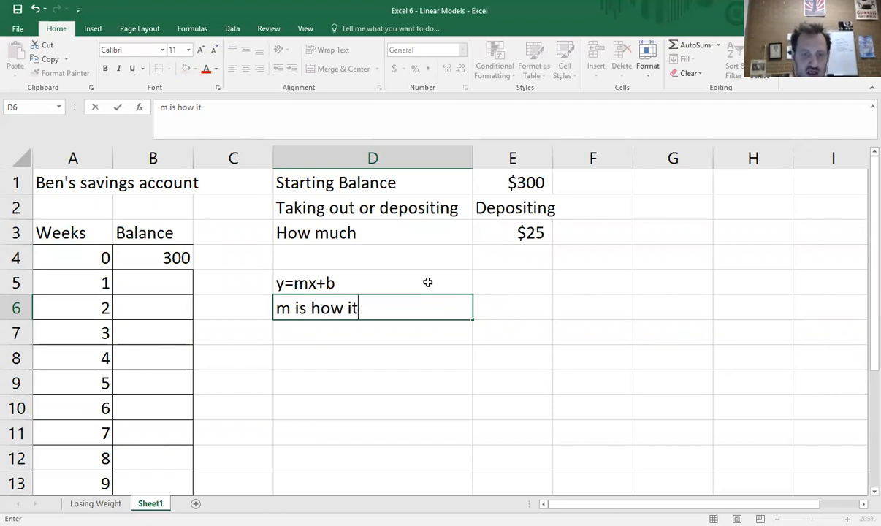
text( changes)
key(Return)
text(b is)
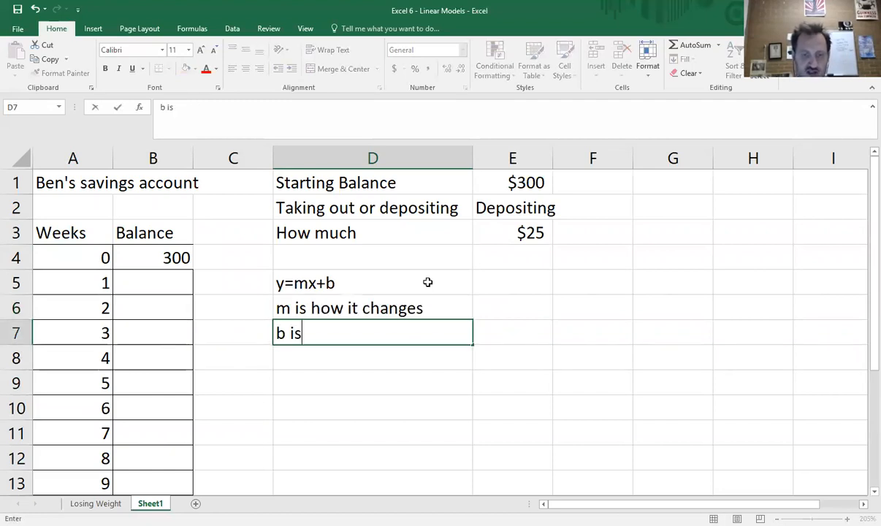
text( where it st)
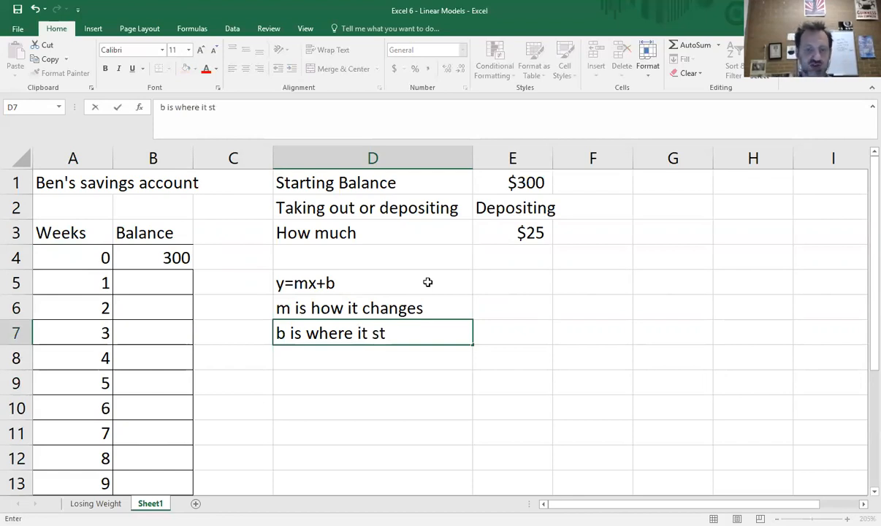
text(arts)
key(Return)
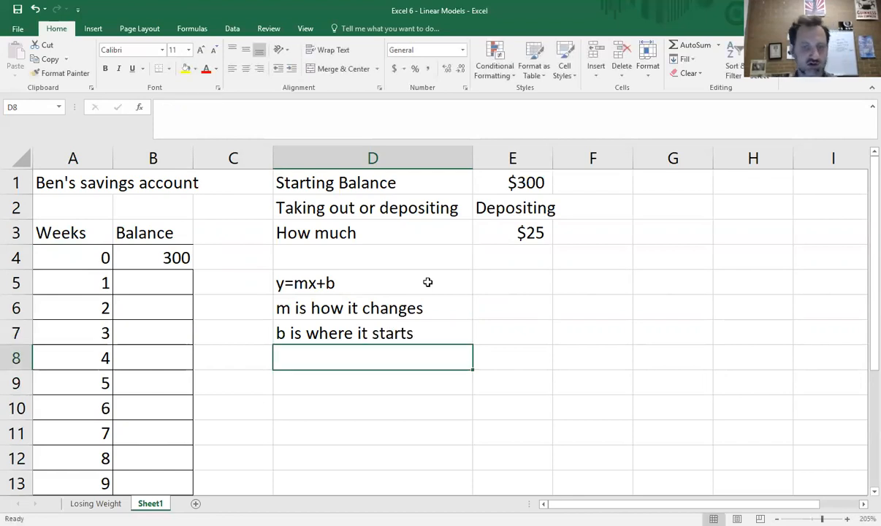
Step: Write the equation y=25x+300 in B5 as the draft for the week 1 balance
click(175, 280)
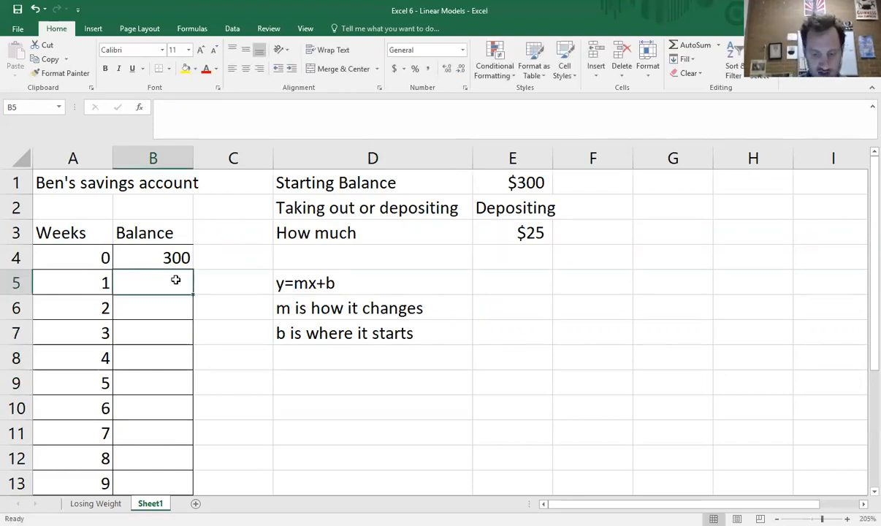
text(y=)
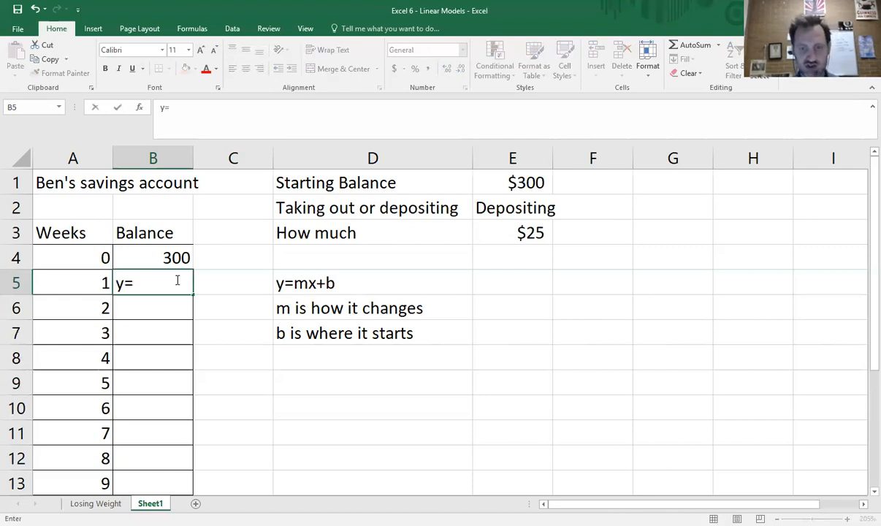
text(25)
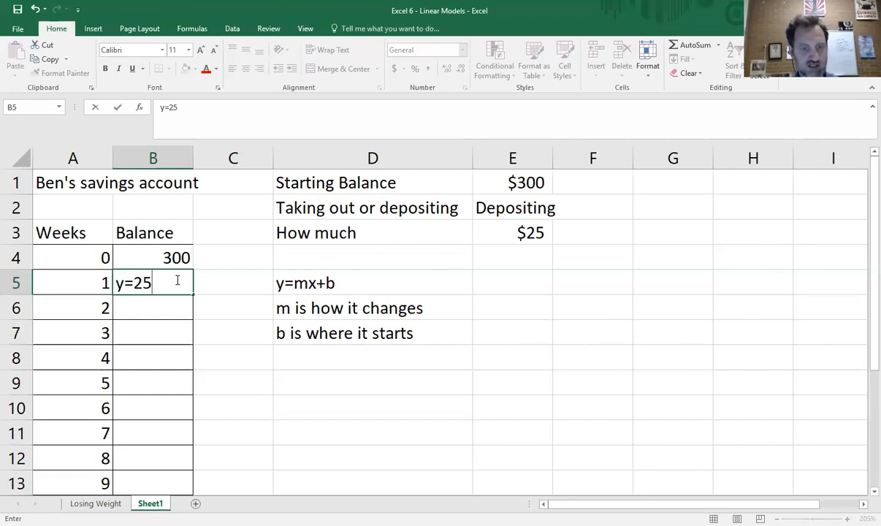
text(x)
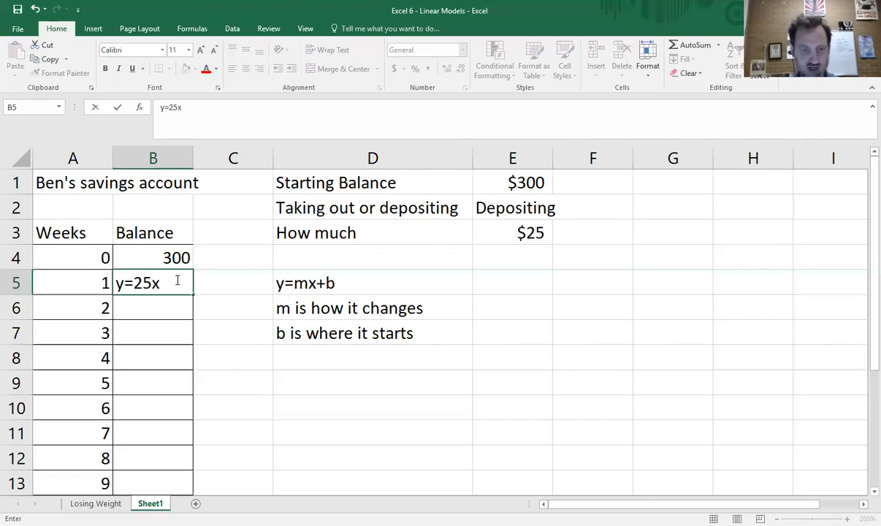
text(+300)
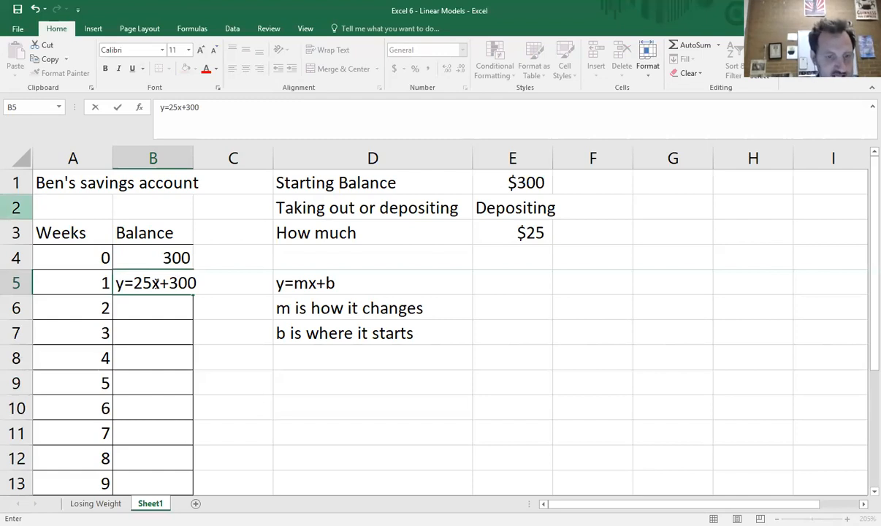
Step: Turn the B5 equation into the working formula =25*A5+300 by removing the y, adding multiplication and replacing x with the week cell
click(126, 284)
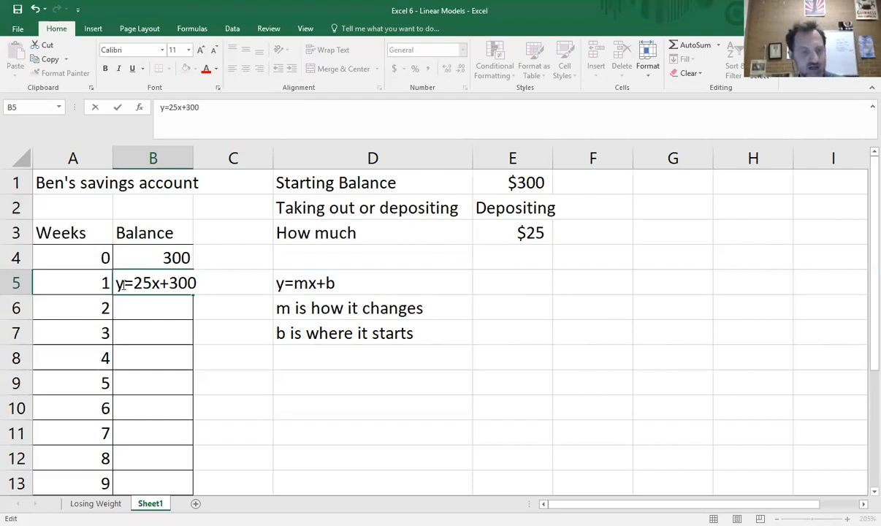
key(BackSpace)
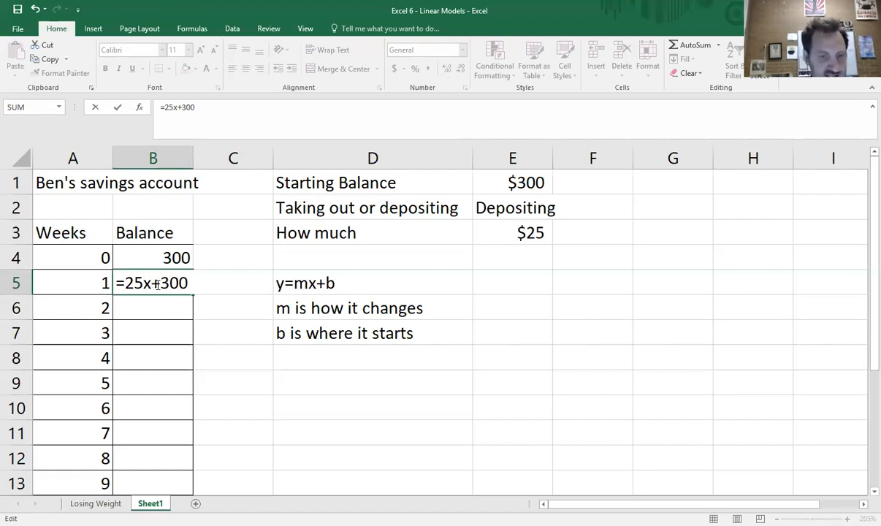
double_click(151, 285)
drag(150, 286, 151, 286)
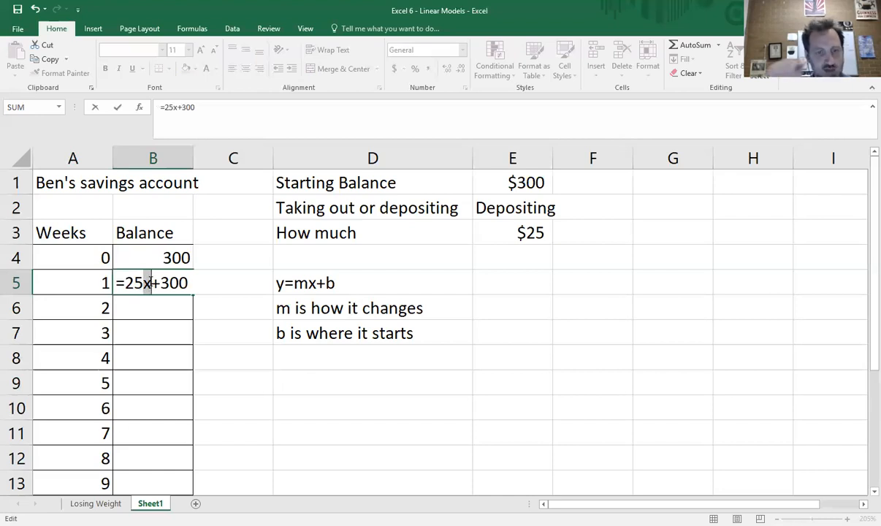
click(150, 283)
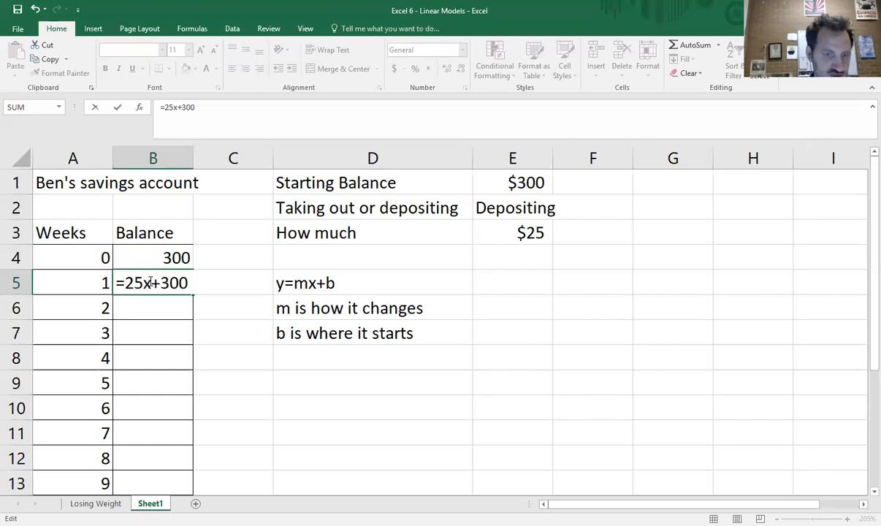
text(*)
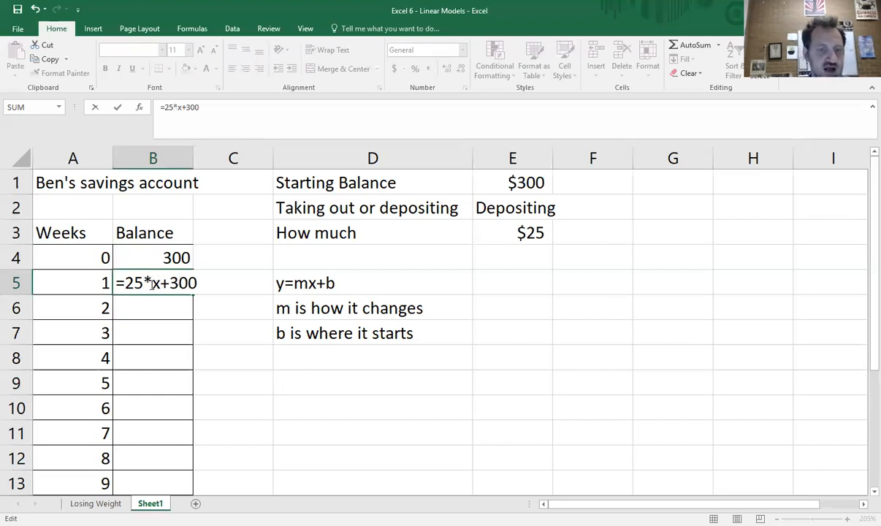
key(shift+Right)
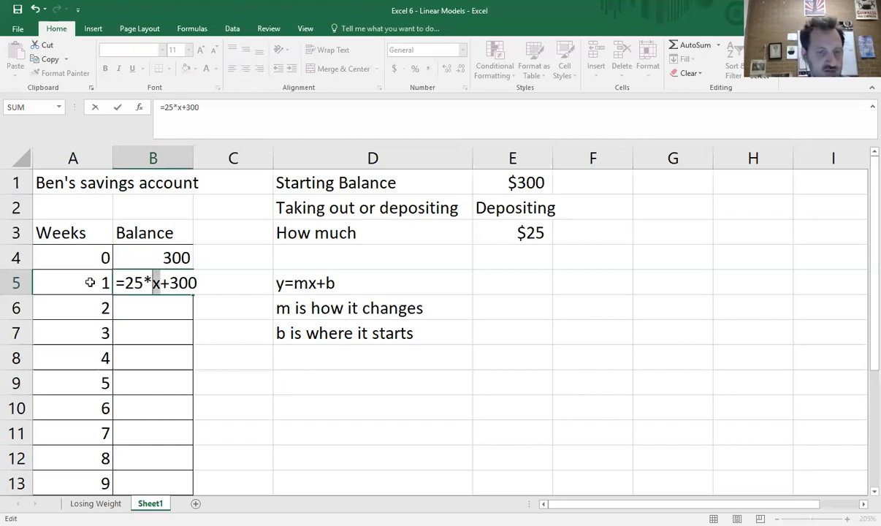
click(90, 282)
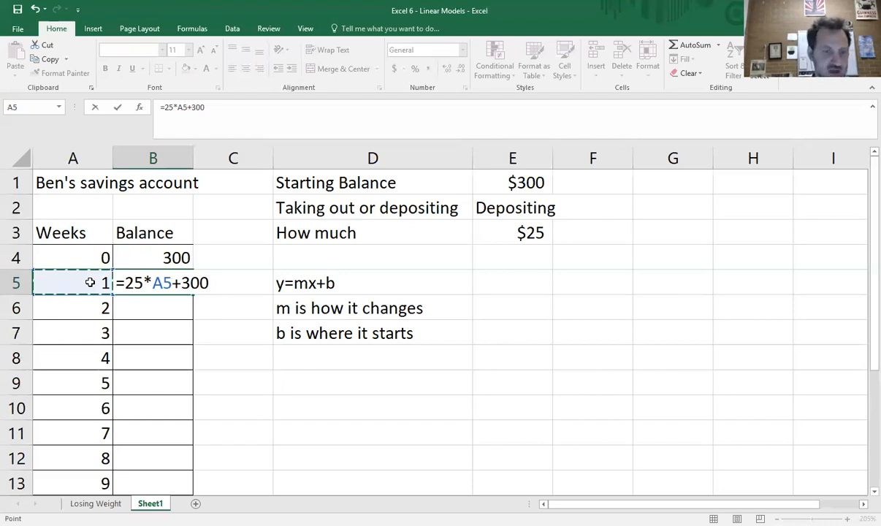
key(Return)
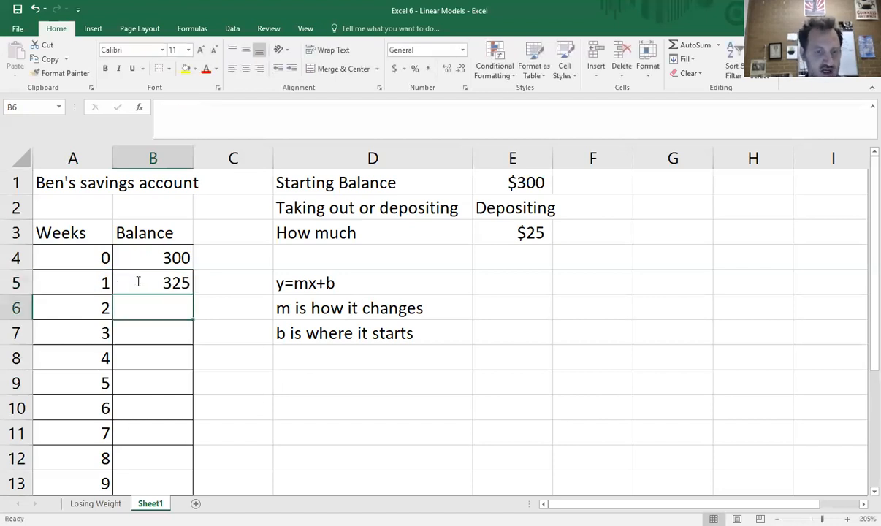
Step: Check the formula in B5 and fill it down the Balance column through week 10 in B14
double_click(138, 282)
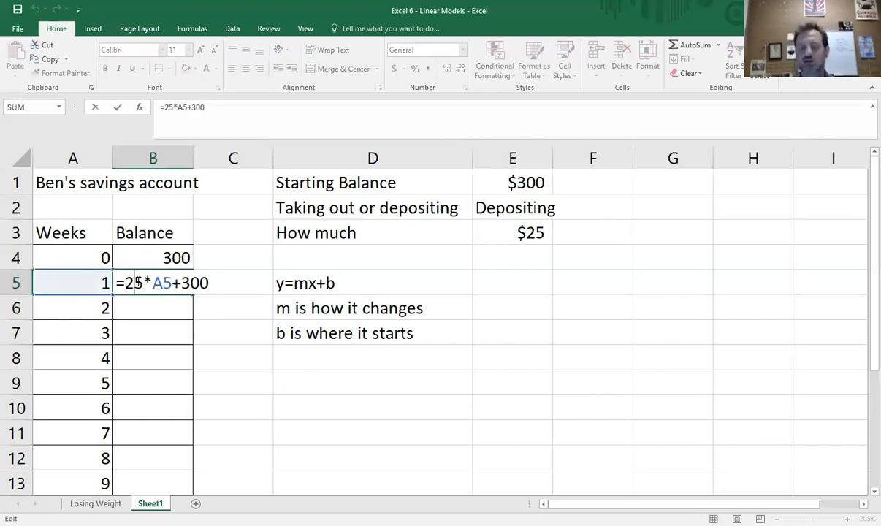
key(Return)
click(192, 290)
drag(193, 295, 300, 419)
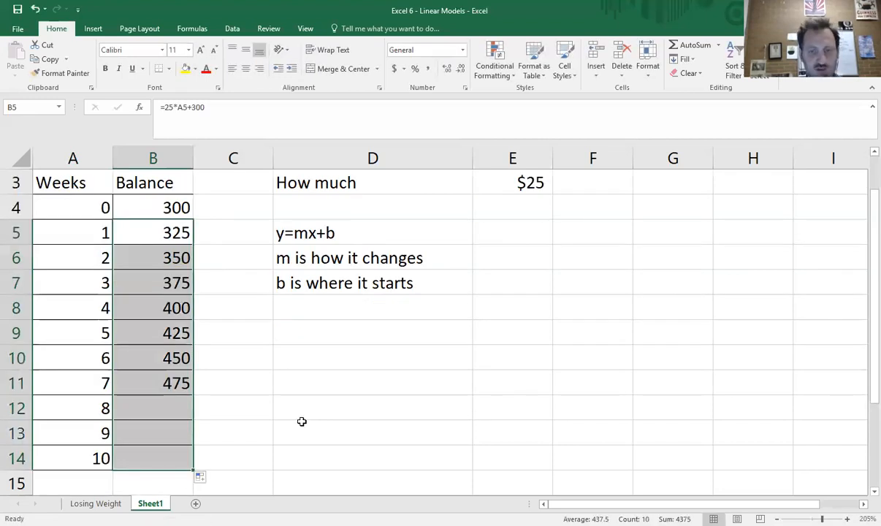
Step: Review the Balance column from week 0 to week 10 against the slope-intercept notes
drag(153, 211, 235, 402)
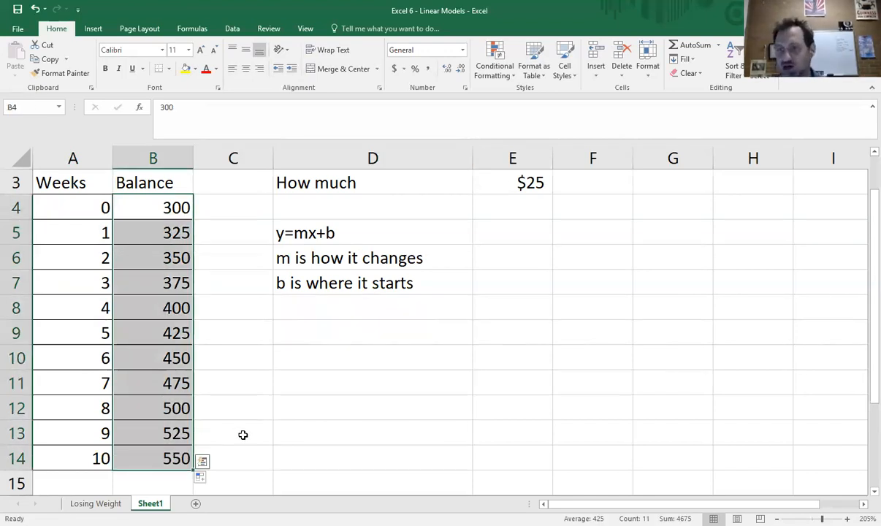
scroll(244, 435, up, 1)
scroll(278, 358, down, 1)
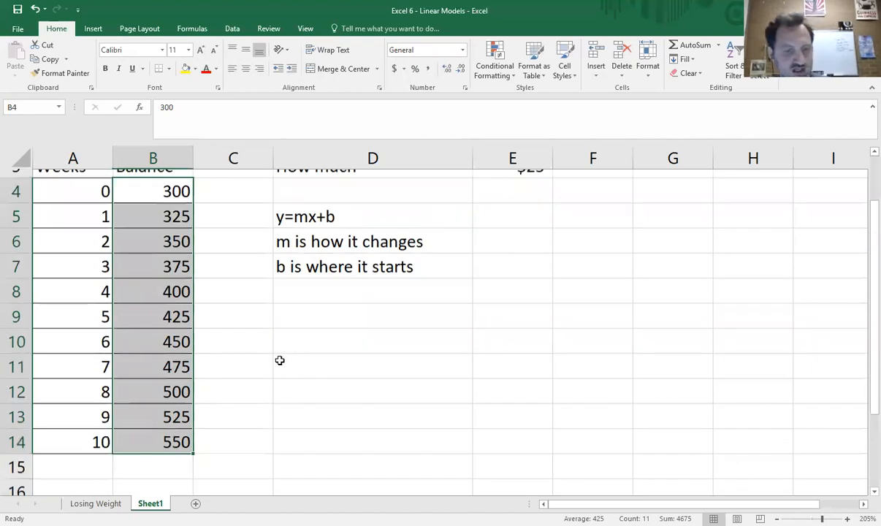
scroll(289, 365, down, 1)
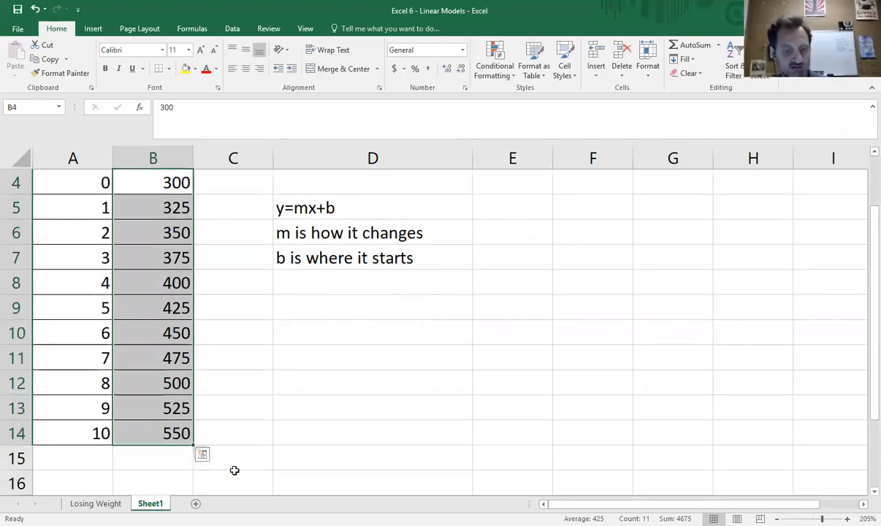
scroll(232, 453, up, 1)
scroll(336, 411, down, 1)
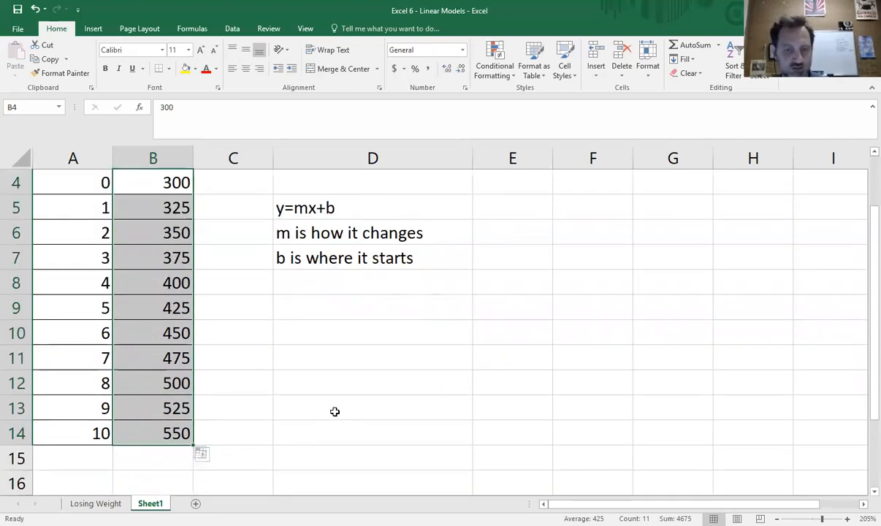
scroll(336, 412, up, 1)
click(334, 409)
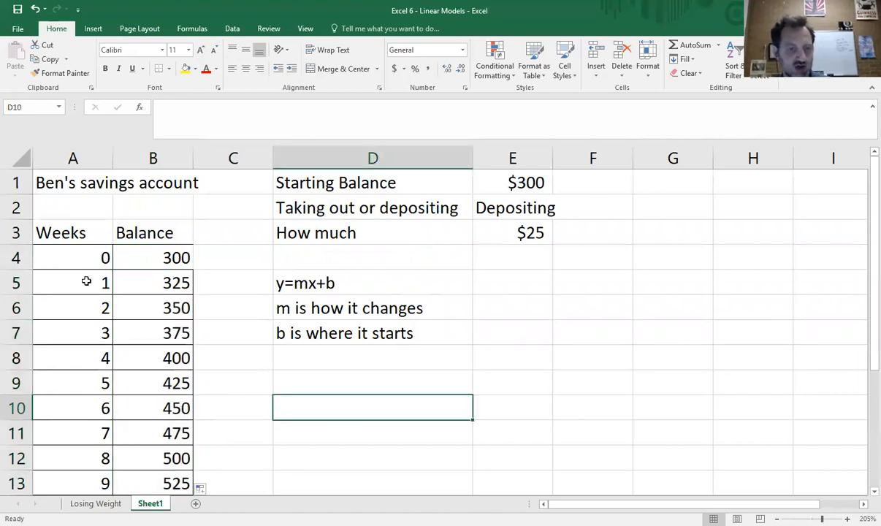
Step: Create a scatter chart from the weeks and balances in A4:B14
drag(93, 255, 137, 407)
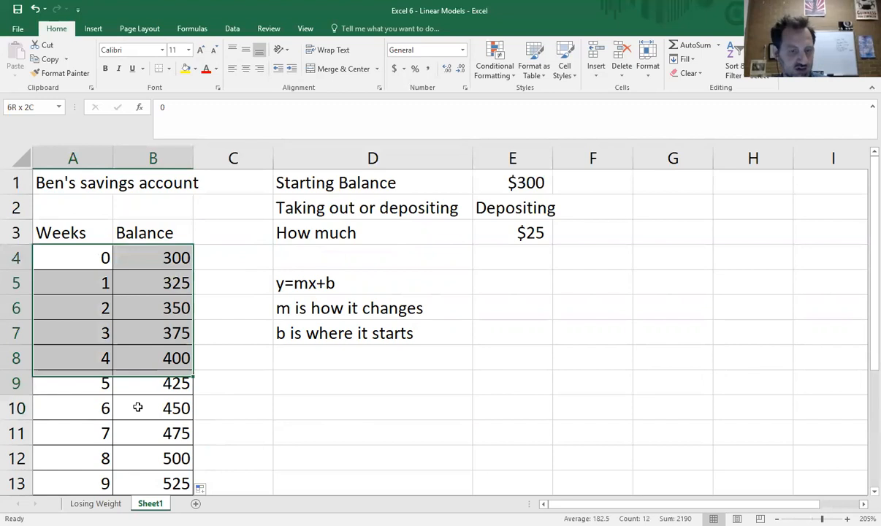
key(ctrl+shift+Down)
click(93, 29)
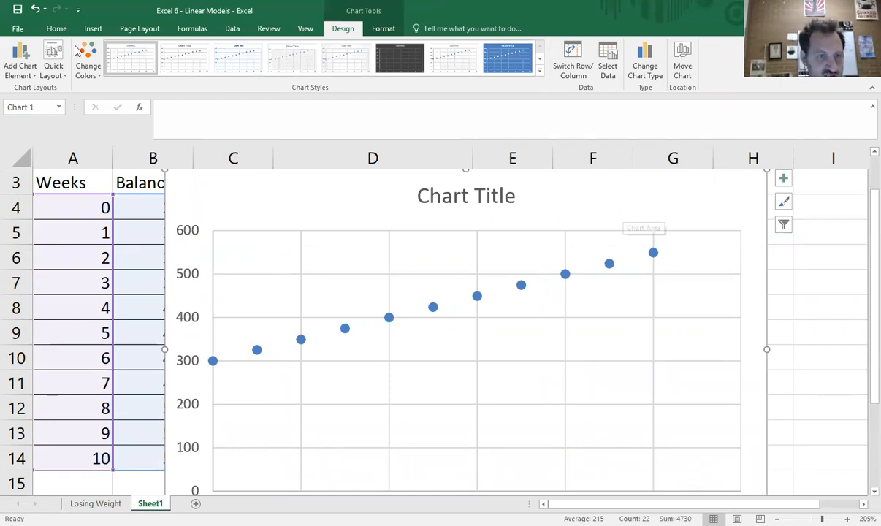
Step: Look over the quick chart layouts and add axis titles to the scatter chart
click(53, 67)
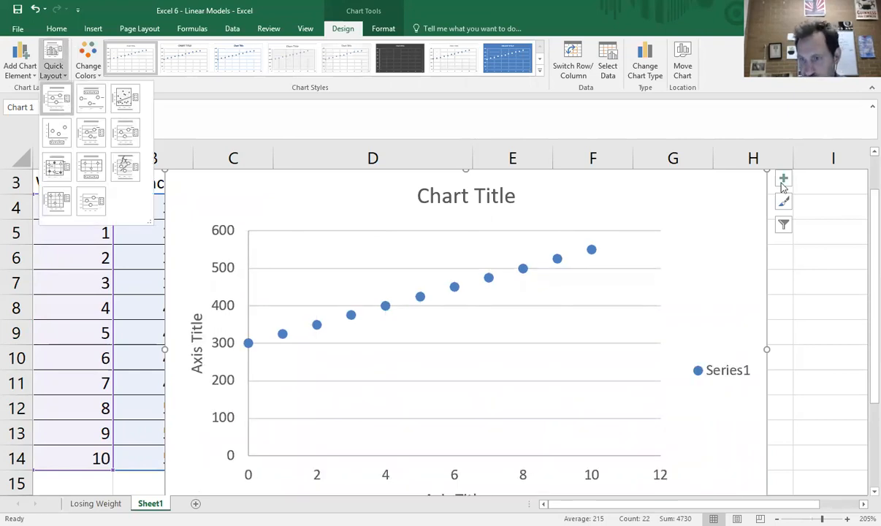
click(739, 176)
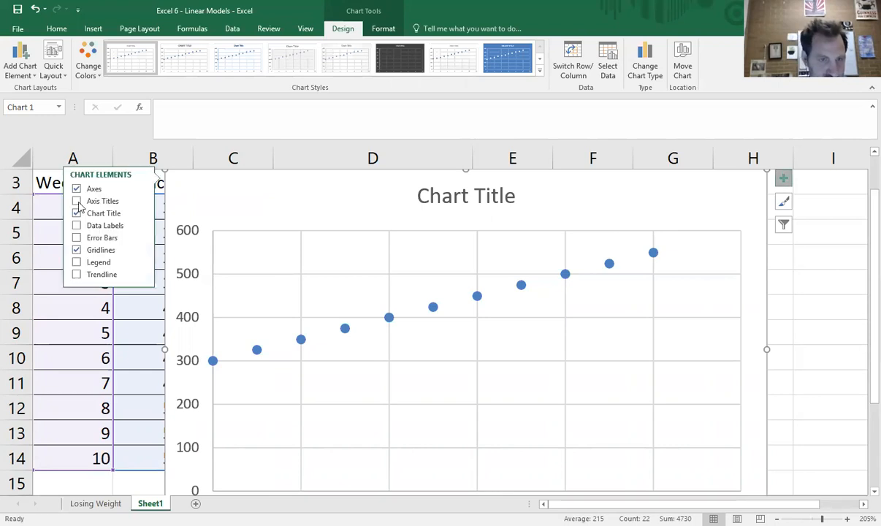
click(77, 201)
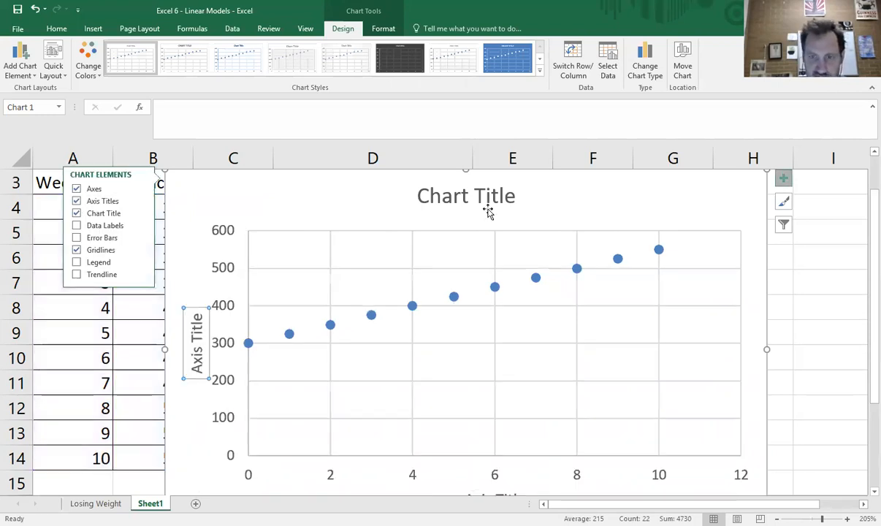
Step: Examine the placeholders for the chart title and both axis titles on the scatter chart
click(458, 193)
click(187, 313)
scroll(505, 431, down, 1)
click(504, 429)
click(575, 283)
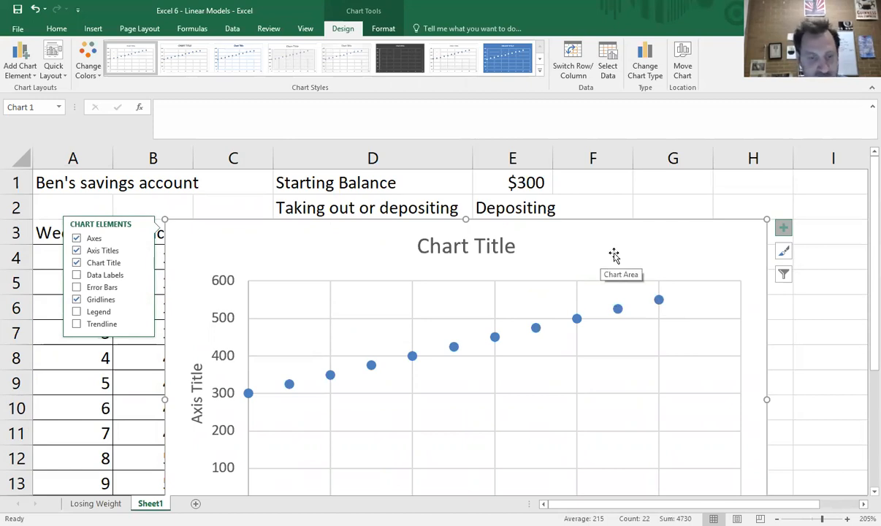
Step: Switch to the Losing Weight sheet and read through its ten instructions, the weight table's input cells and the summary questions
key(ctrl+Page_Up)
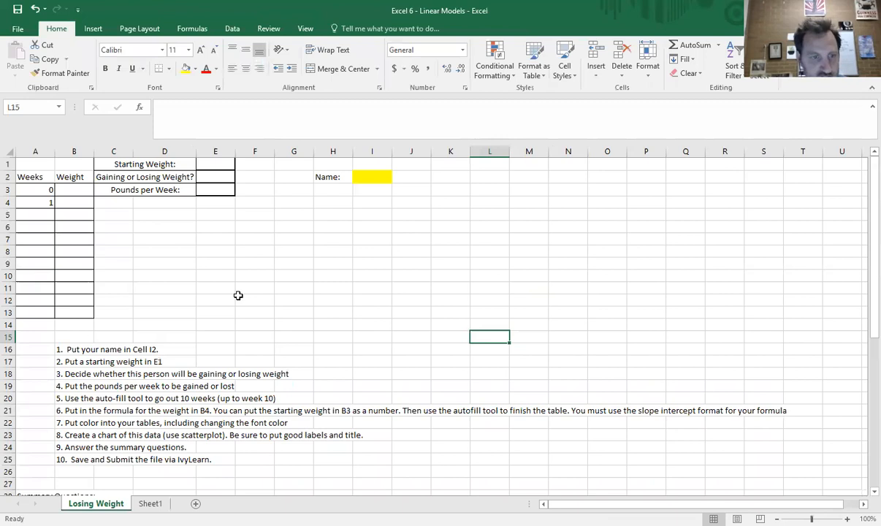
click(82, 425)
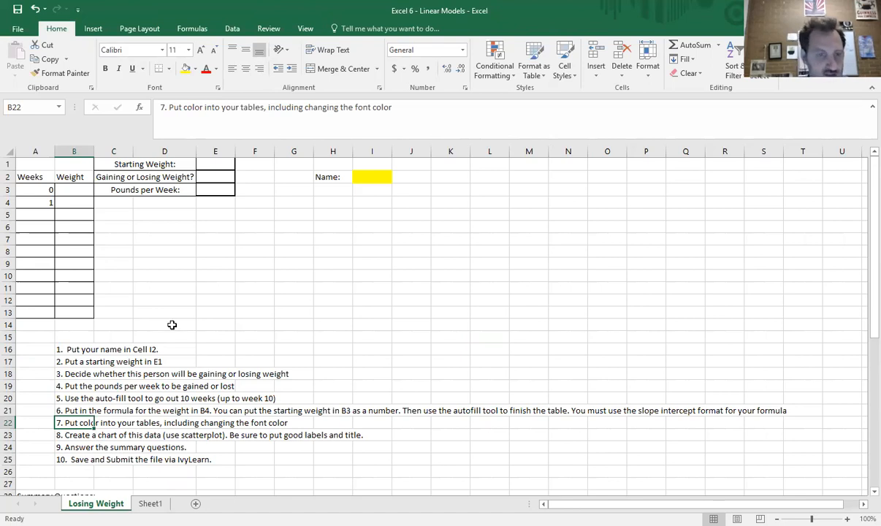
scroll(162, 323, down, 1)
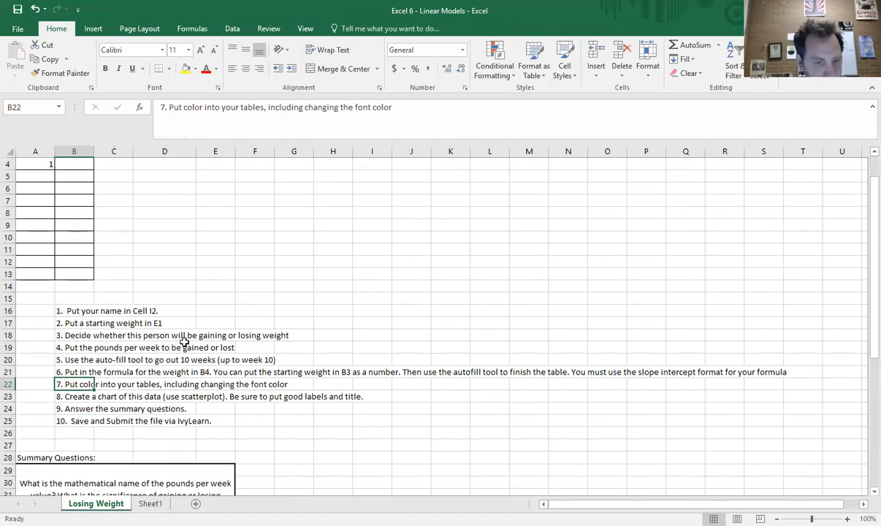
scroll(185, 340, down, 5)
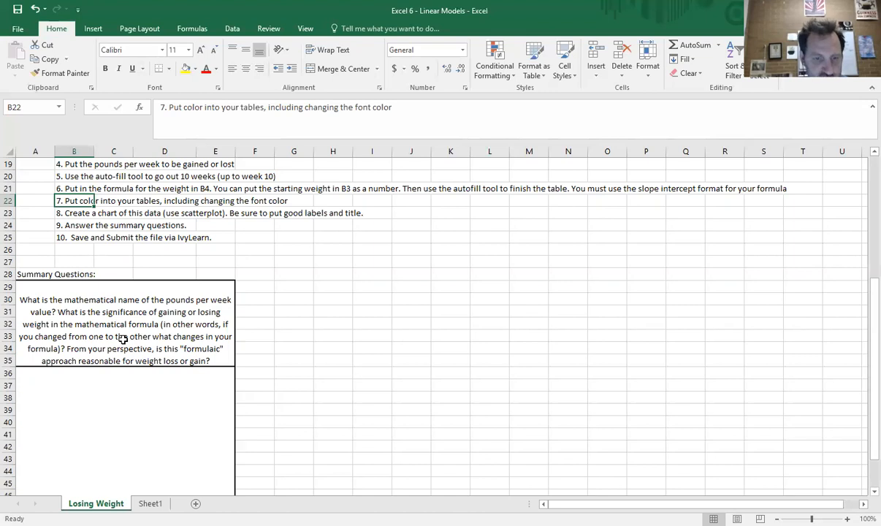
scroll(183, 336, up, 5)
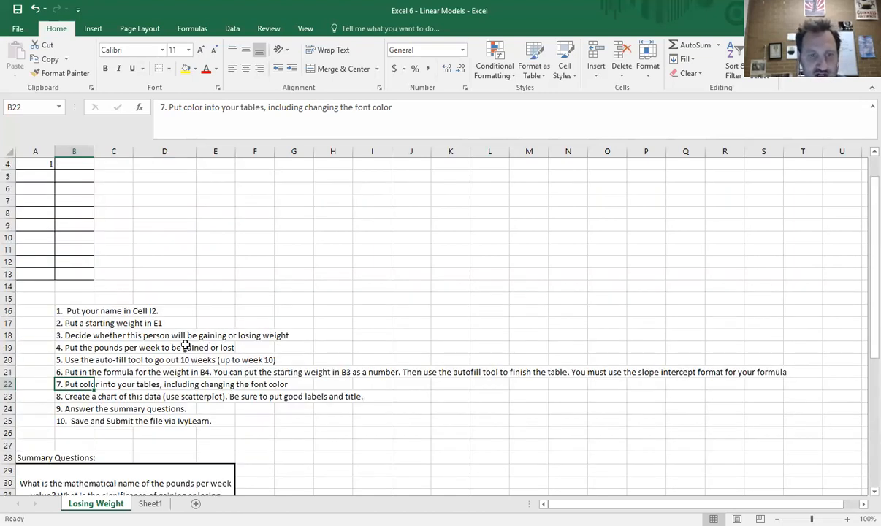
scroll(217, 177, up, 1)
click(217, 177)
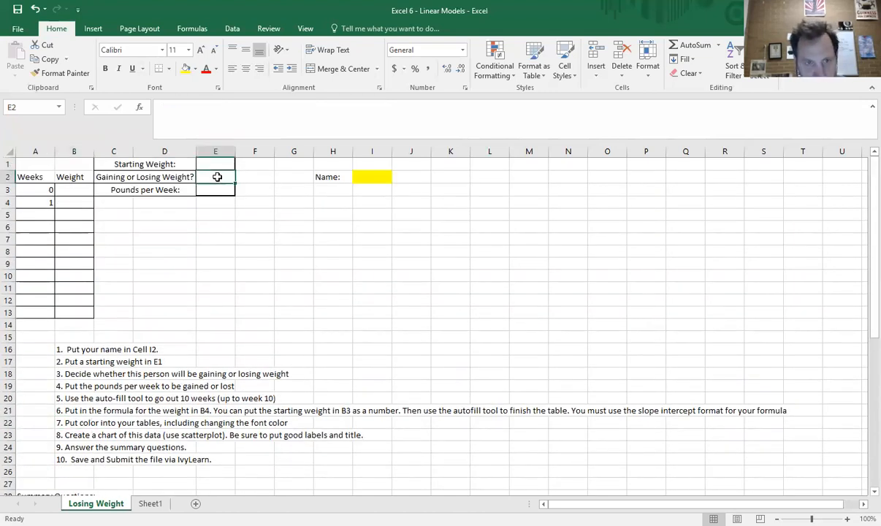
click(73, 201)
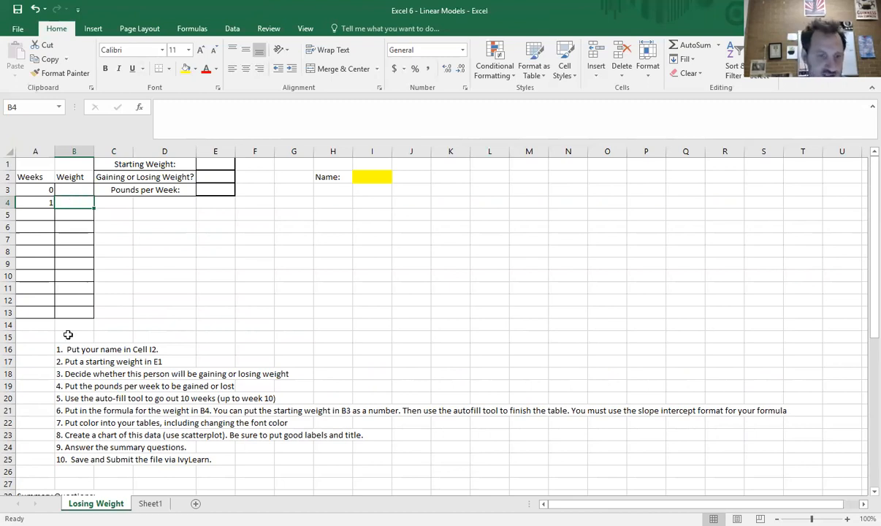
scroll(146, 412, down, 4)
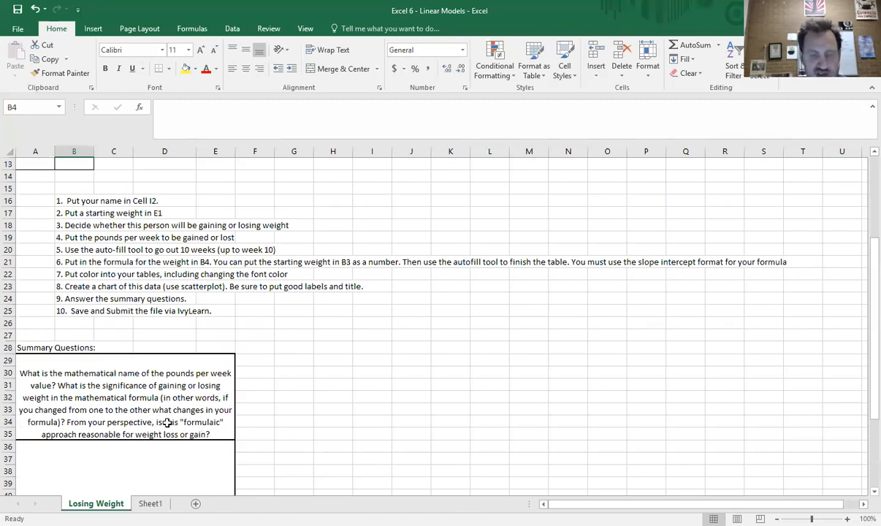
click(306, 396)
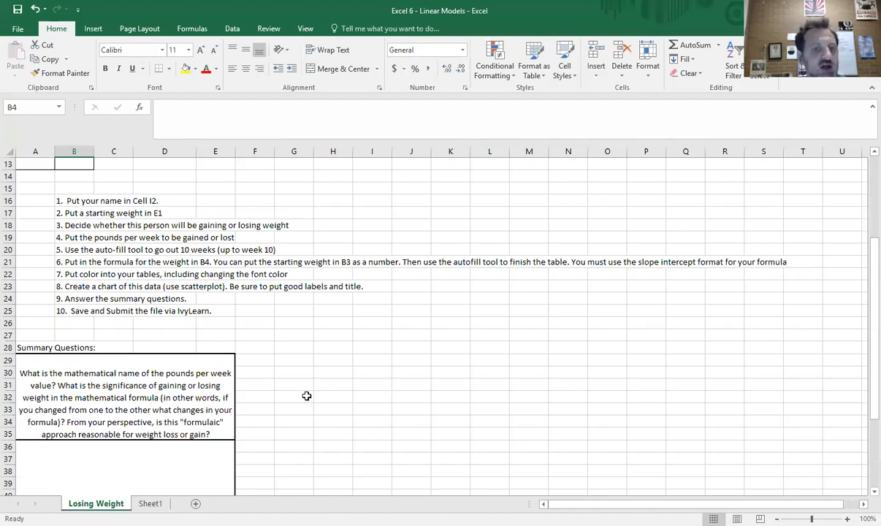
scroll(344, 312, up, 4)
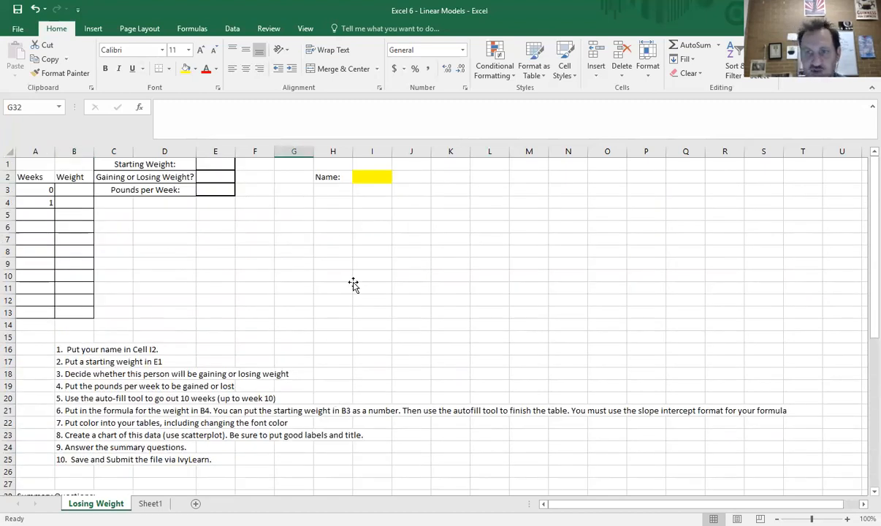
click(353, 286)
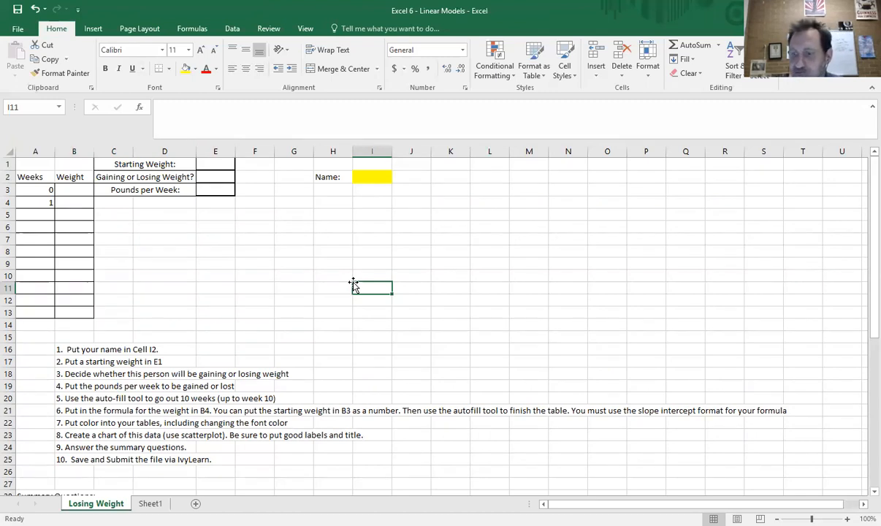